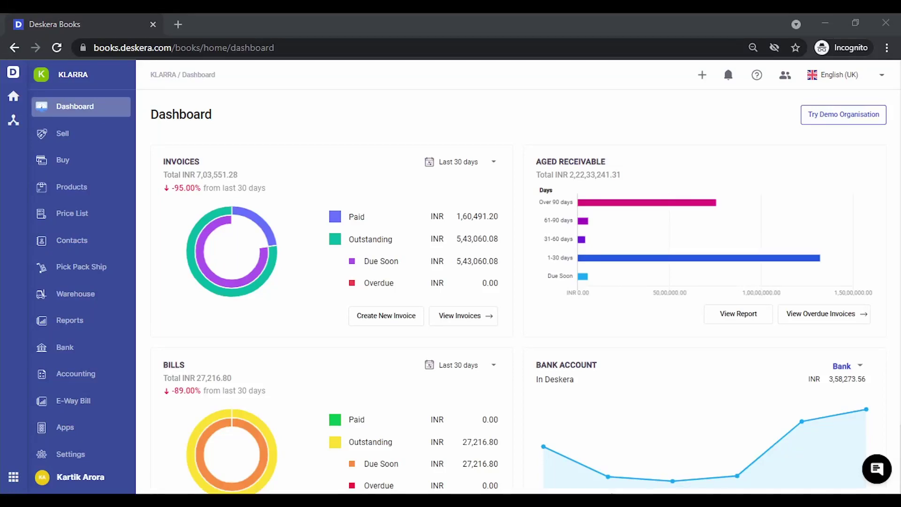
# - Start a product import from the Products list and advance to the Upload Data step
pyautogui.click(778, 255)
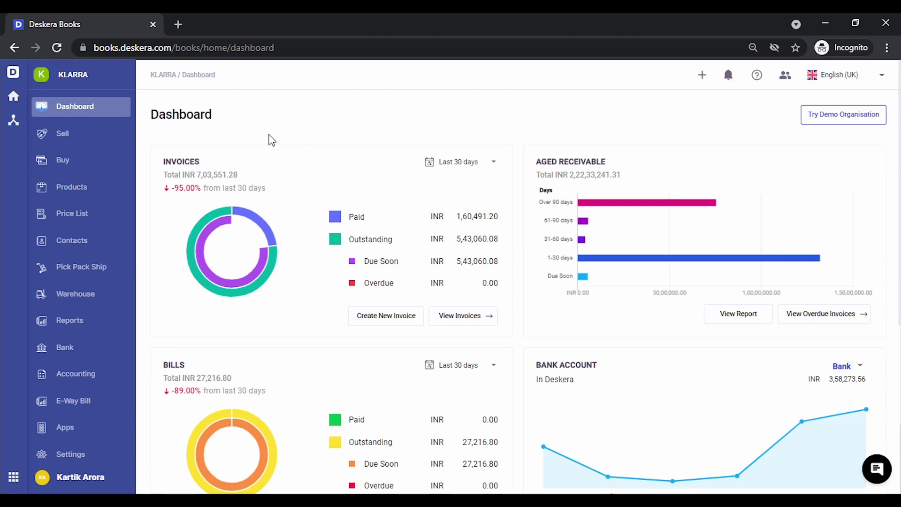
pyautogui.click(83, 188)
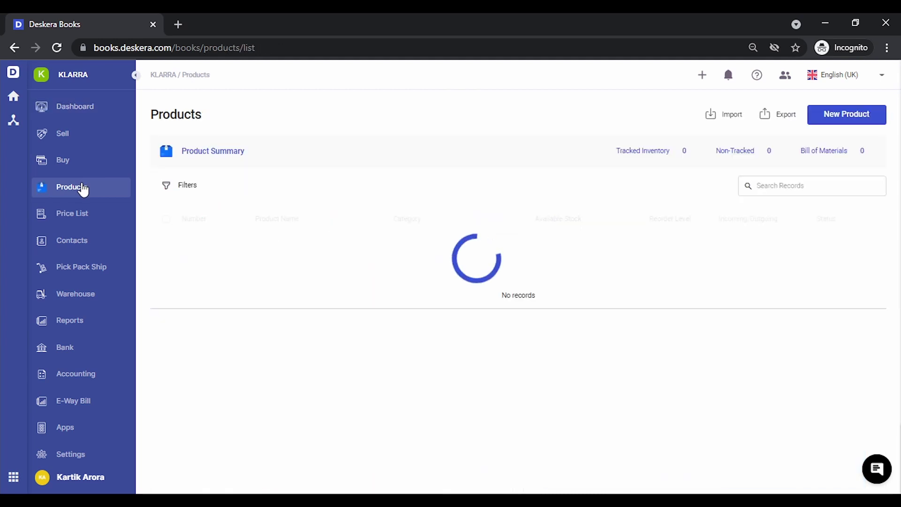
pyautogui.click(721, 115)
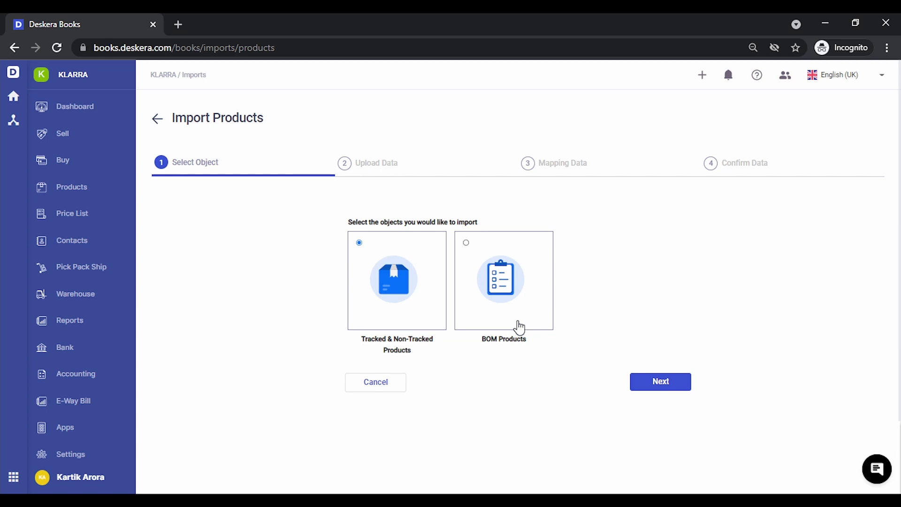
pyautogui.click(682, 388)
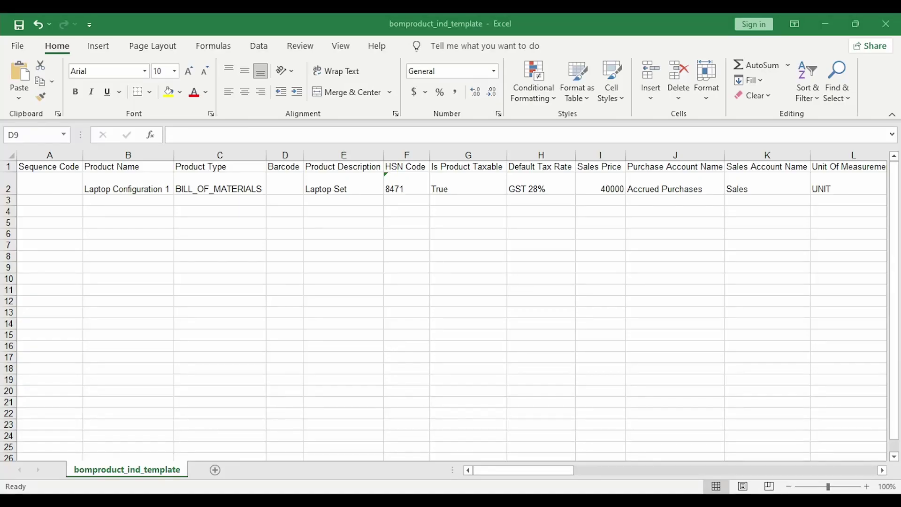
# - Review template row 2: Laptop Configuration 1, BILL_OF_MATERIALS, Laptop Set, HSN 8471, taxable, GST 28%
pyautogui.press('Left')
pyautogui.press('Left')
pyautogui.press('Left')
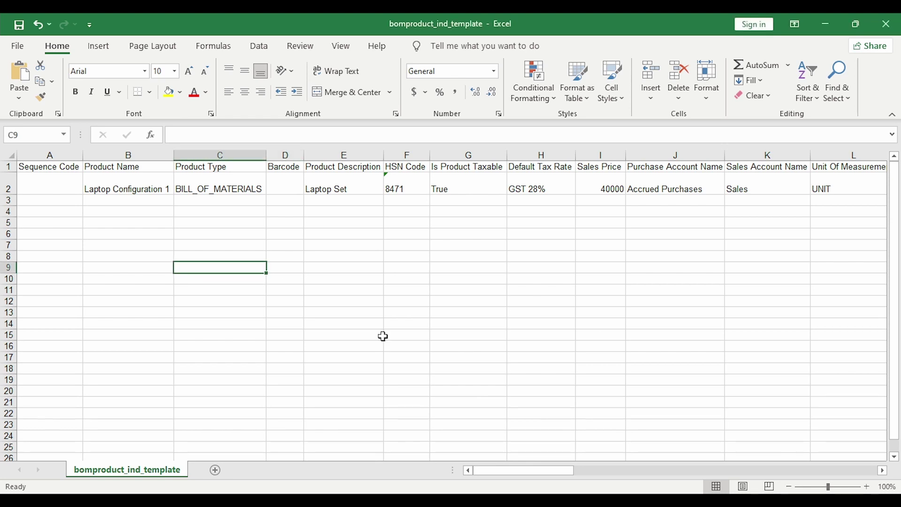
pyautogui.press('Up')
pyautogui.press('Up')
pyautogui.press('Up')
pyautogui.press('Up')
pyautogui.press('Up')
pyautogui.press('Up')
pyautogui.press('Up')
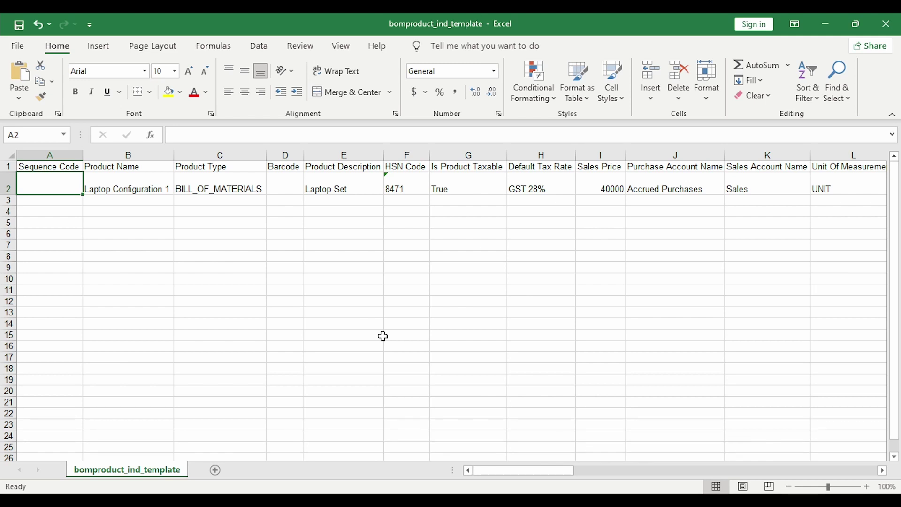
pyautogui.press('Right')
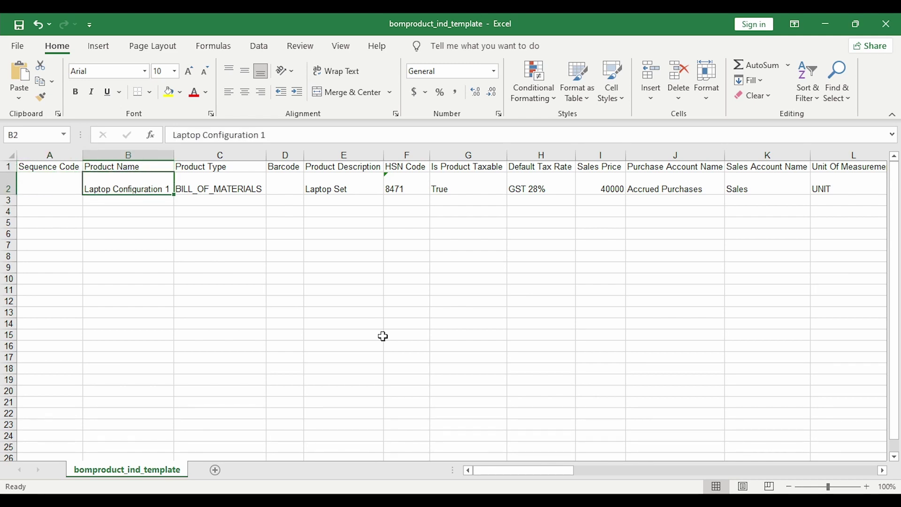
pyautogui.press('Right')
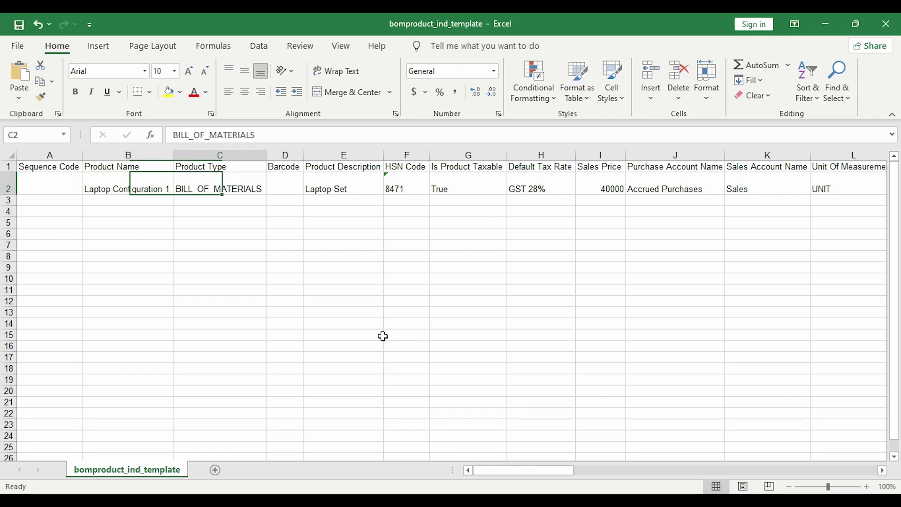
pyautogui.press('Up')
pyautogui.press('Down')
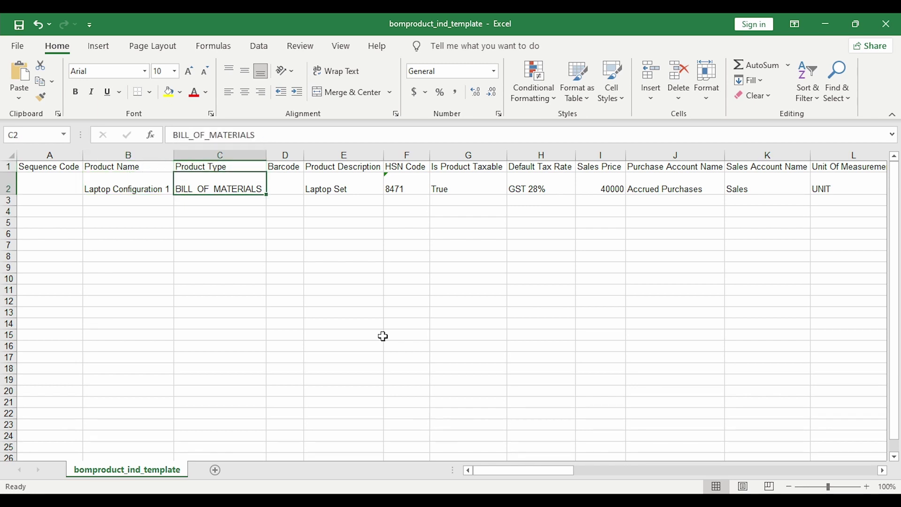
pyautogui.press('Right')
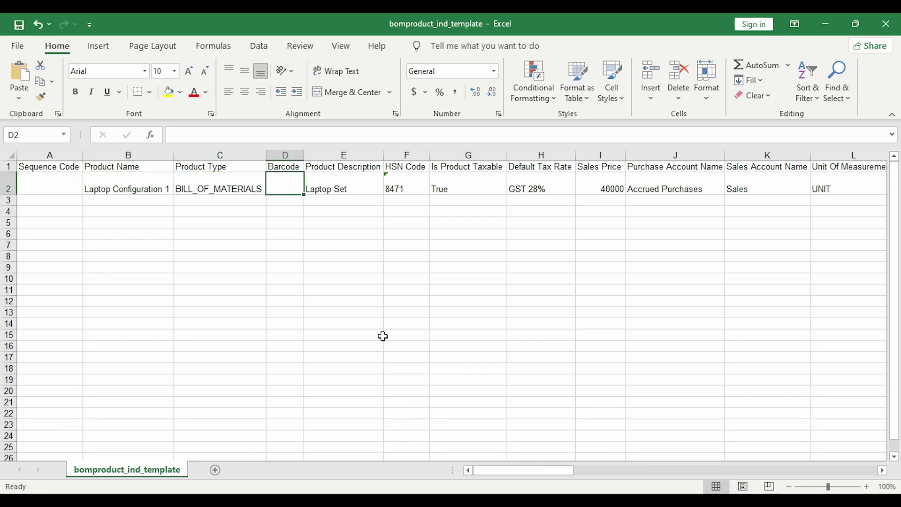
pyautogui.press('Right')
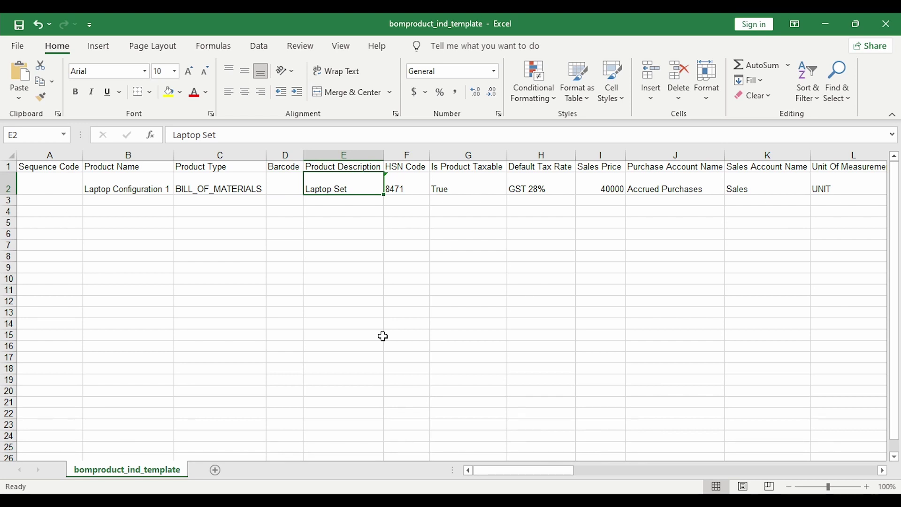
pyautogui.press('Right')
pyautogui.press('Right')
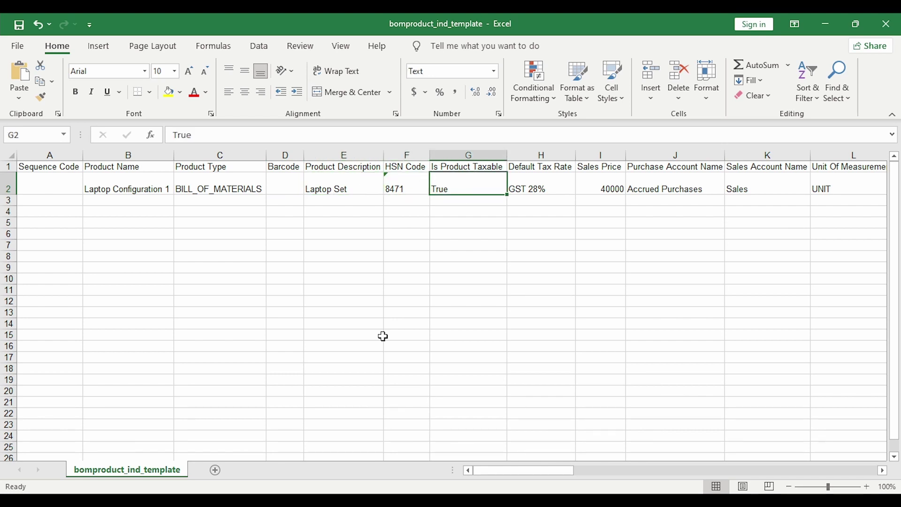
pyautogui.press('Right')
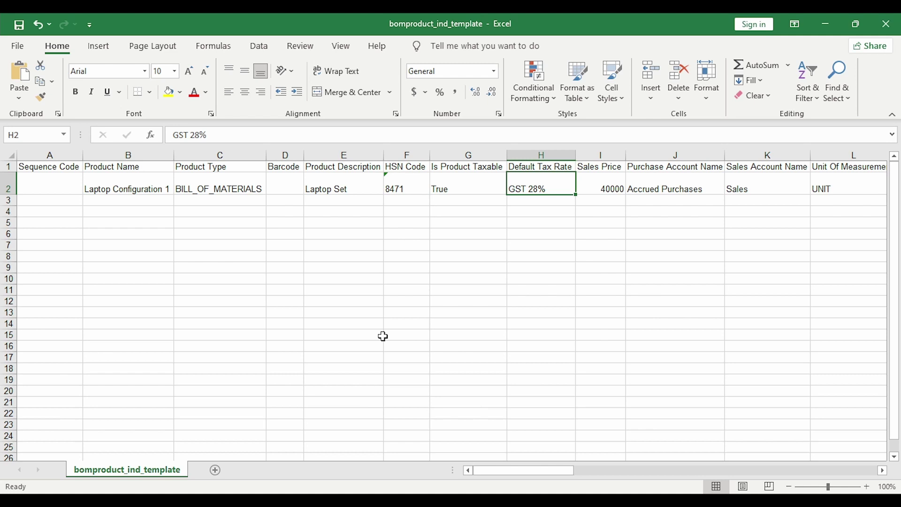
pyautogui.press('Right')
pyautogui.press('Right')
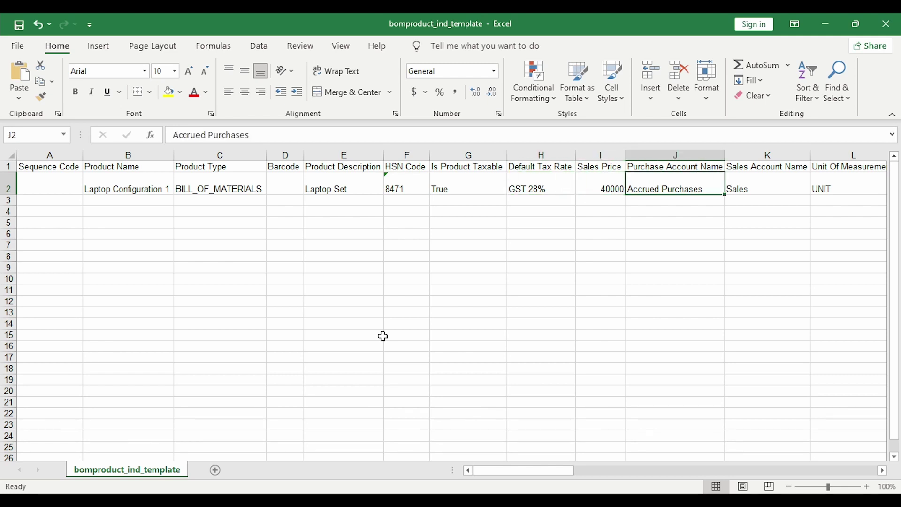
pyautogui.press('Right')
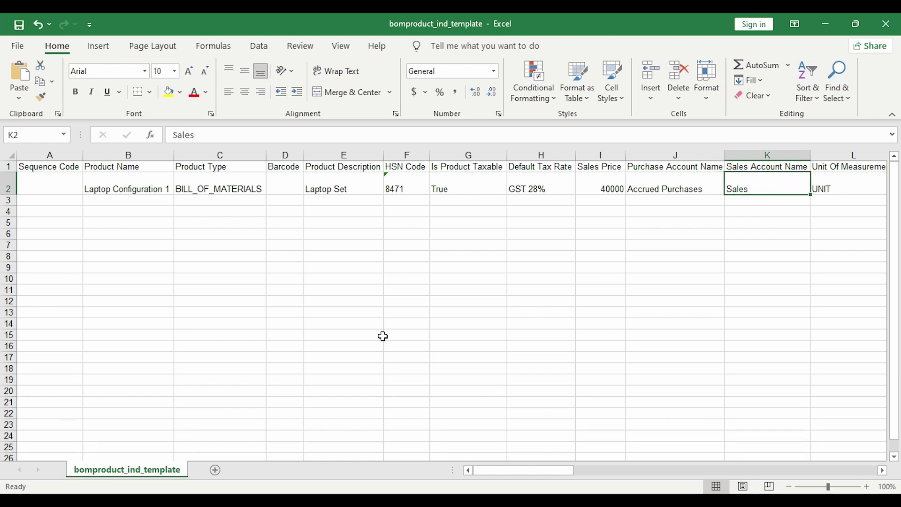
pyautogui.press('Right')
# - Review row 2's ITC, UQC NOS-NUMBERS, Cost of Goods Sold, manufacturing and Primary Warehouse columns
pyautogui.press('Right')
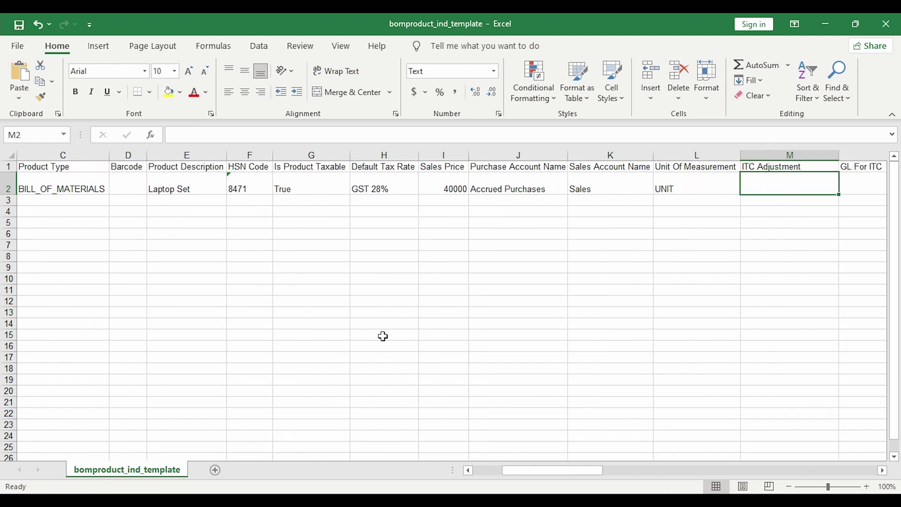
pyautogui.press('Right')
pyautogui.press('Left')
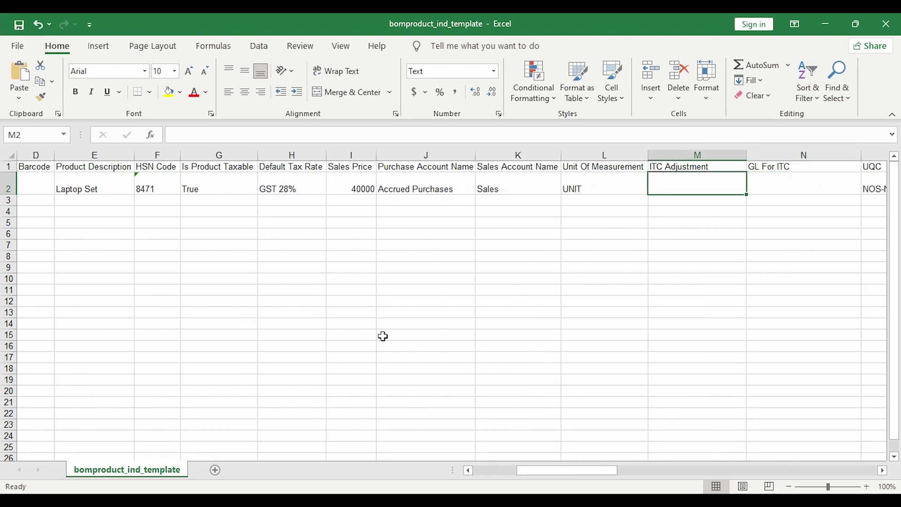
pyautogui.press('Right')
pyautogui.press('Right')
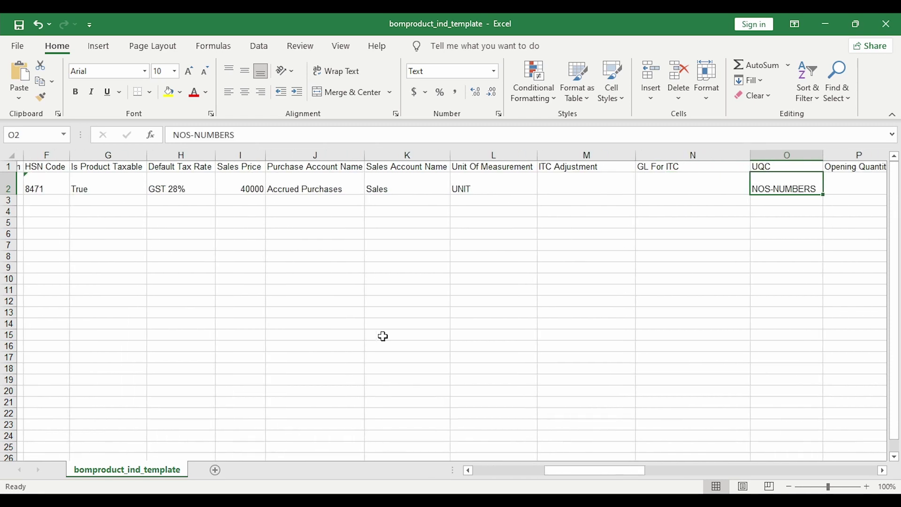
pyautogui.press('Right')
pyautogui.press('Right')
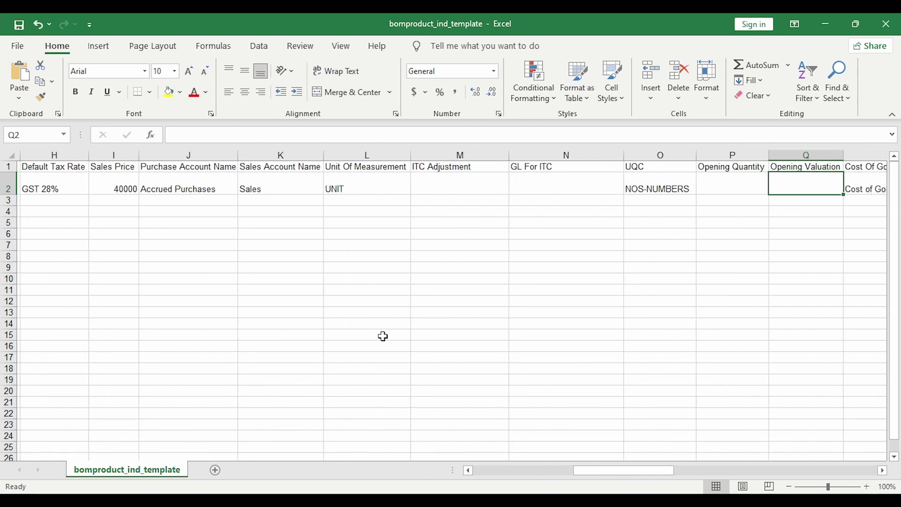
pyautogui.press('Right')
pyautogui.press('Right')
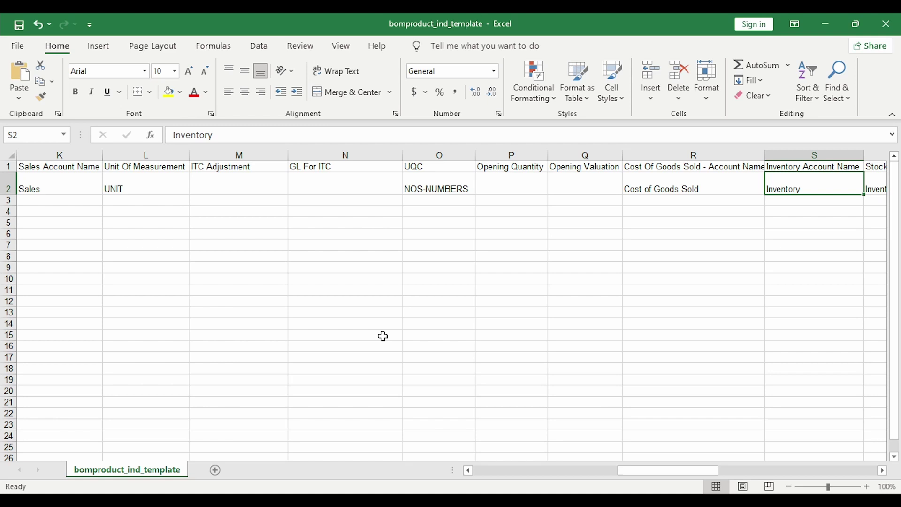
pyautogui.press('Right')
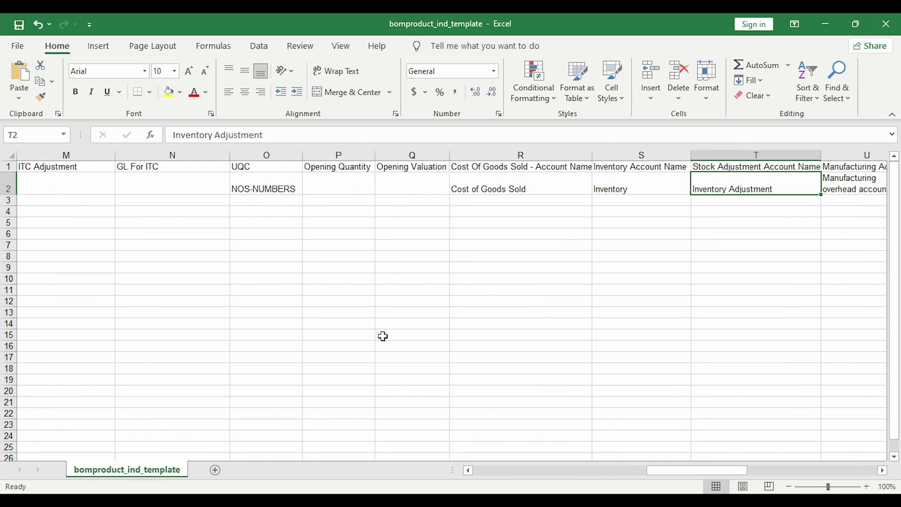
pyautogui.press('Right')
pyautogui.press('Left')
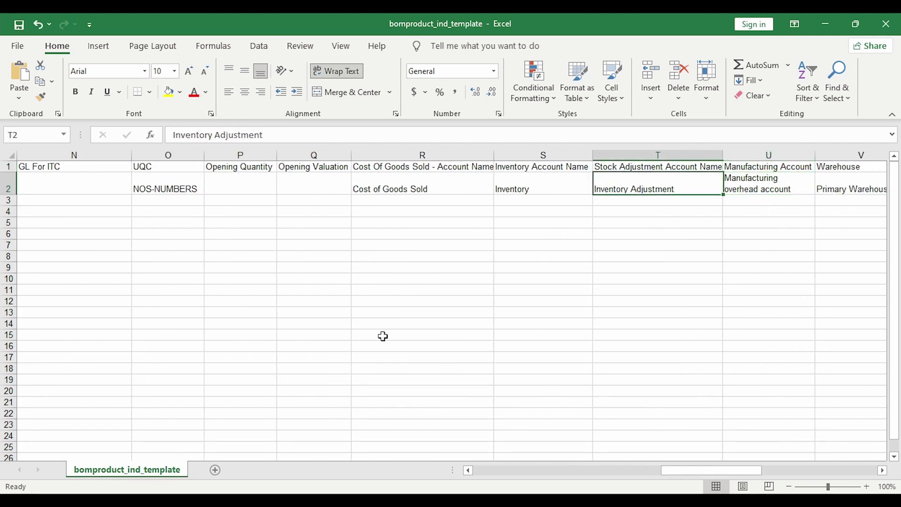
pyautogui.press('Left')
pyautogui.press('Left')
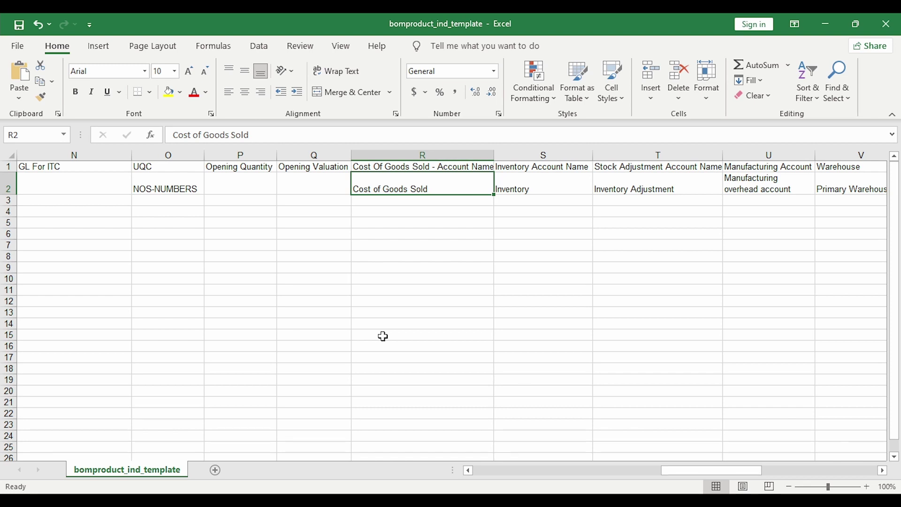
pyautogui.press('Right')
pyautogui.press('Right')
pyautogui.press('Right')
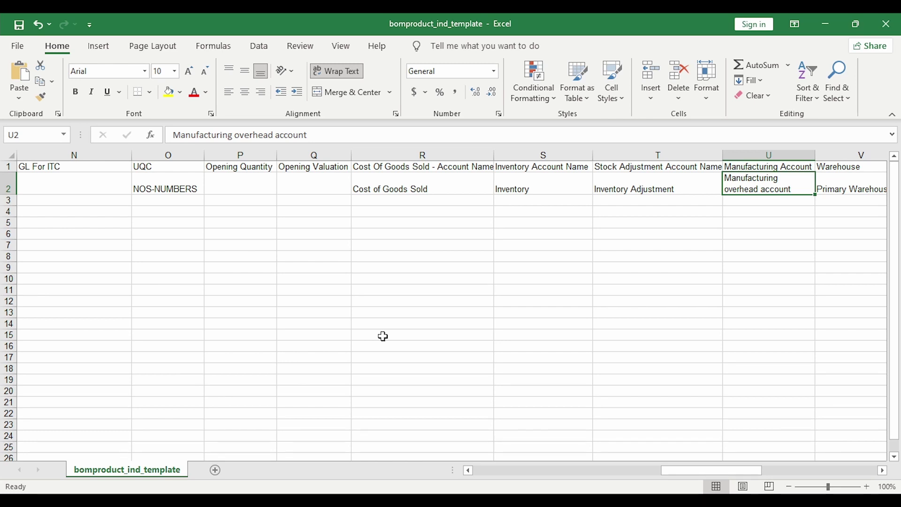
pyautogui.press('Right')
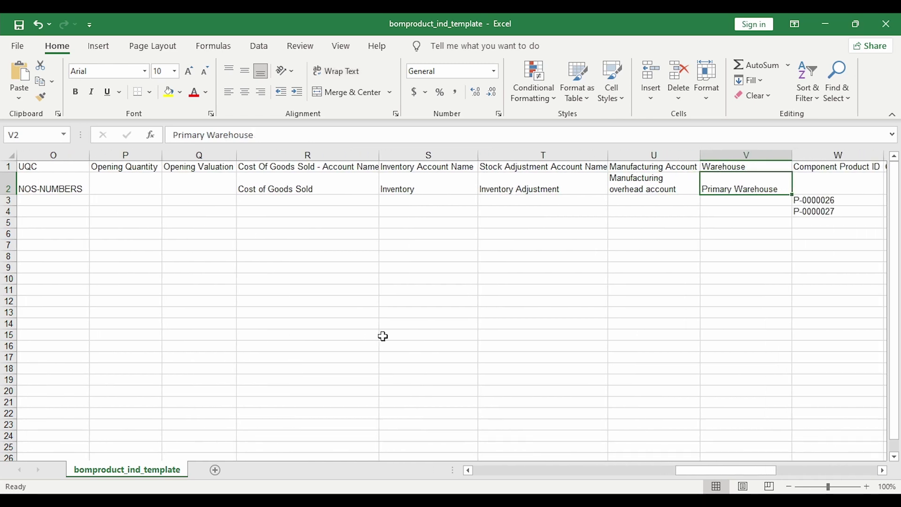
pyautogui.press('Right')
pyautogui.press('Right')
pyautogui.press('Right')
pyautogui.press('Right')
pyautogui.press('Right')
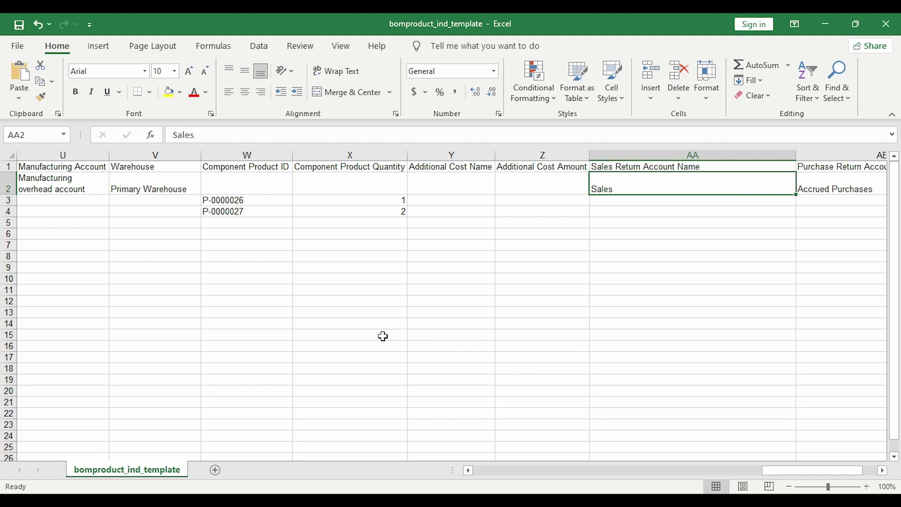
pyautogui.press('Left')
pyautogui.press('Left')
pyautogui.press('Left')
pyautogui.press('Left')
# - Check components P-0000026 (quantity 1) and P-0000027 (quantity 2) and the additional cost columns
pyautogui.press('Down')
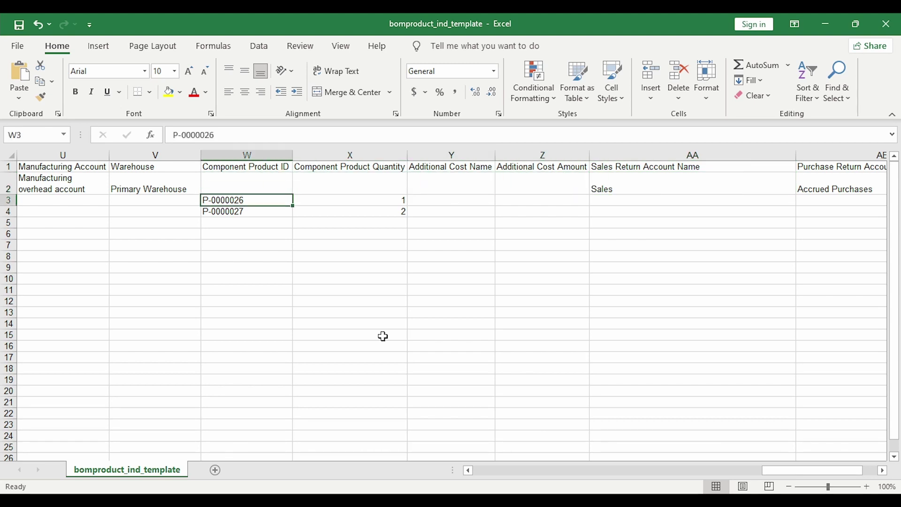
pyautogui.press('Down')
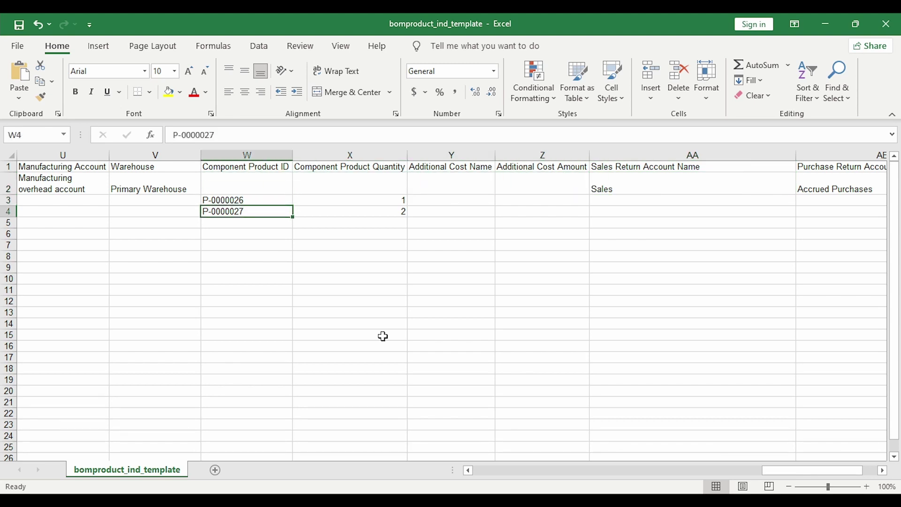
pyautogui.press('Up')
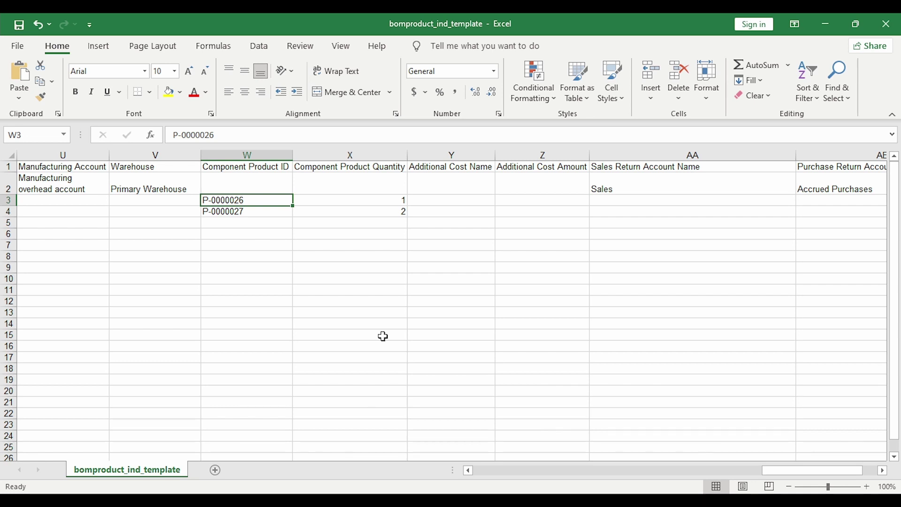
pyautogui.press('Down')
pyautogui.press('Up')
pyautogui.press('Right')
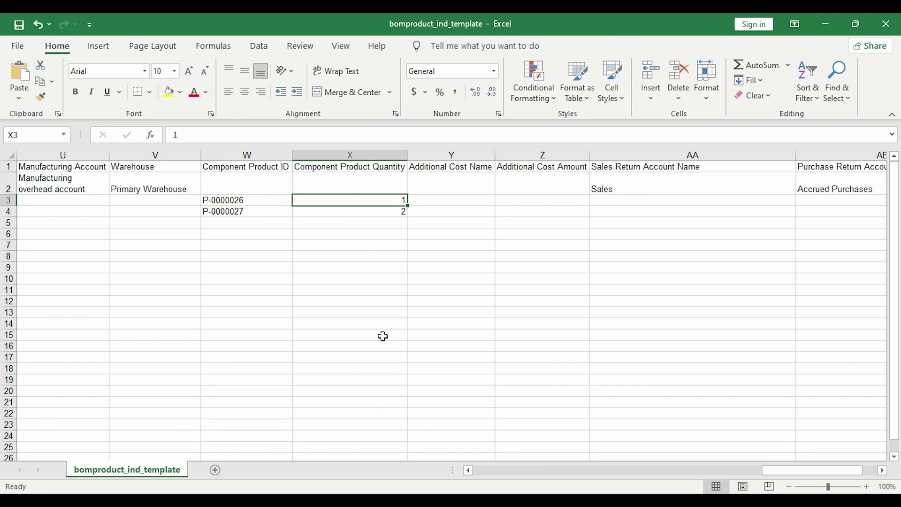
pyautogui.press('Right')
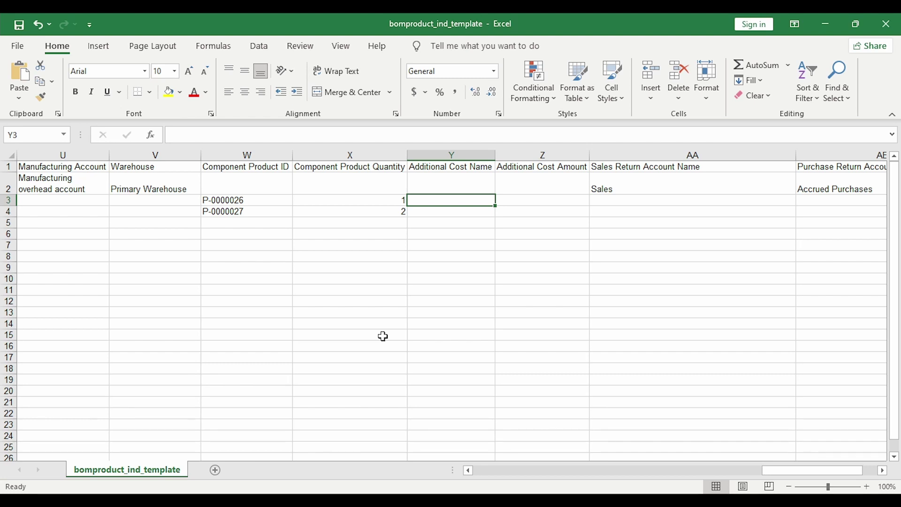
pyautogui.press('Right')
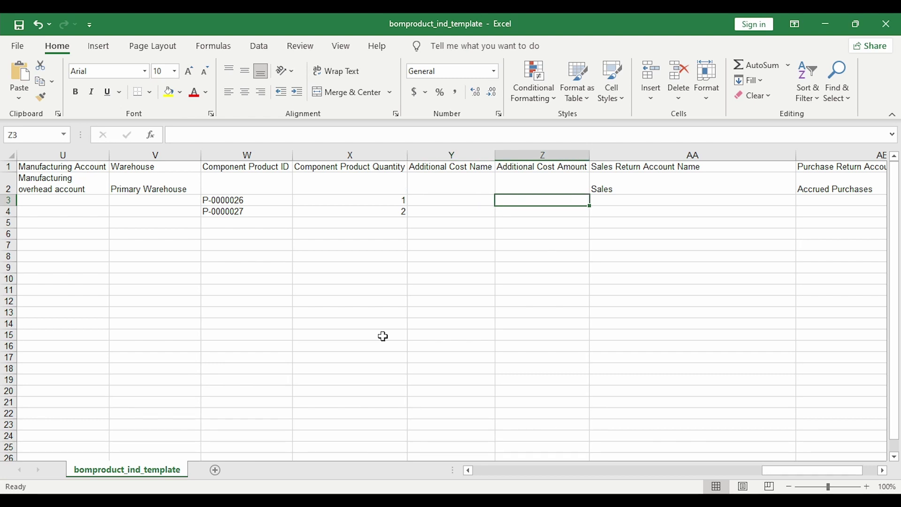
pyautogui.press('Right')
pyautogui.press('Right')
pyautogui.press('Right')
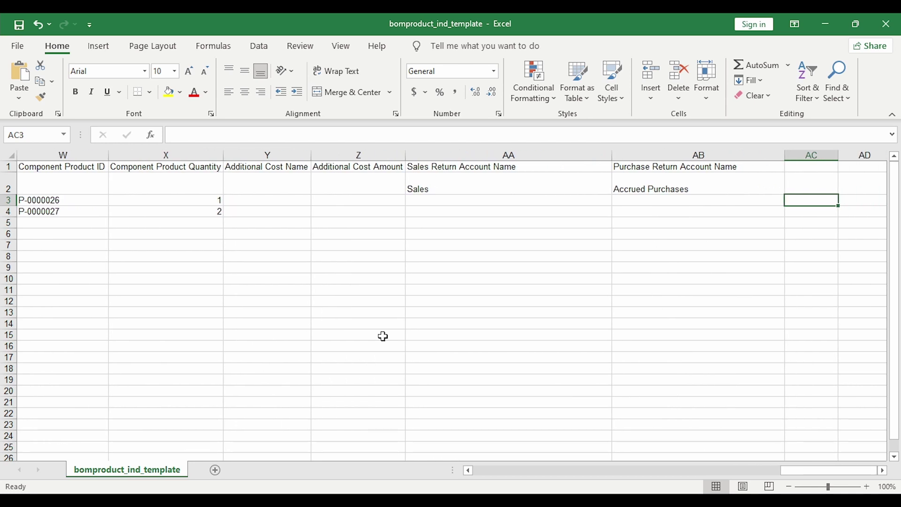
pyautogui.press('Left')
pyautogui.press('Left')
pyautogui.press('Left')
pyautogui.press('Left')
pyautogui.press('Left')
pyautogui.press('Left')
pyautogui.press('Left')
pyautogui.press('Left')
pyautogui.press('Right')
pyautogui.press('Right')
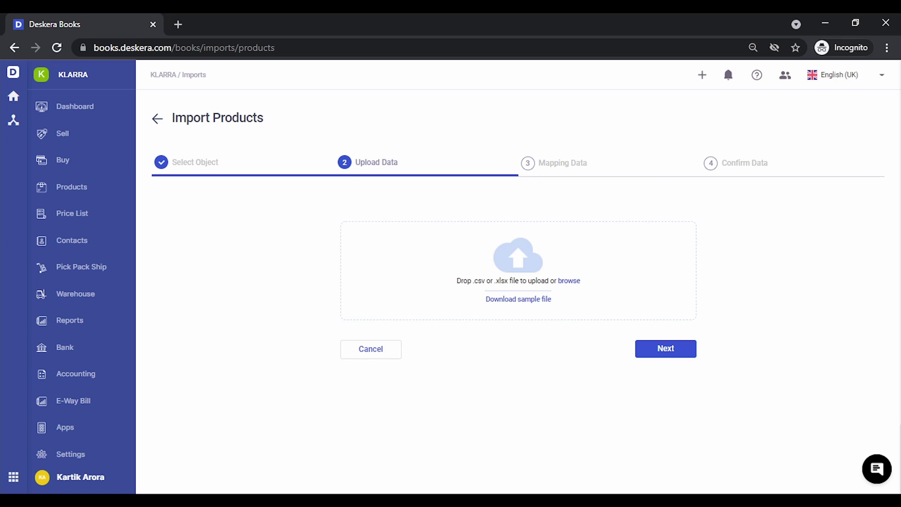
# - Open AMYLASE 60's details and select its product number 10630081
pyautogui.click(78, 190)
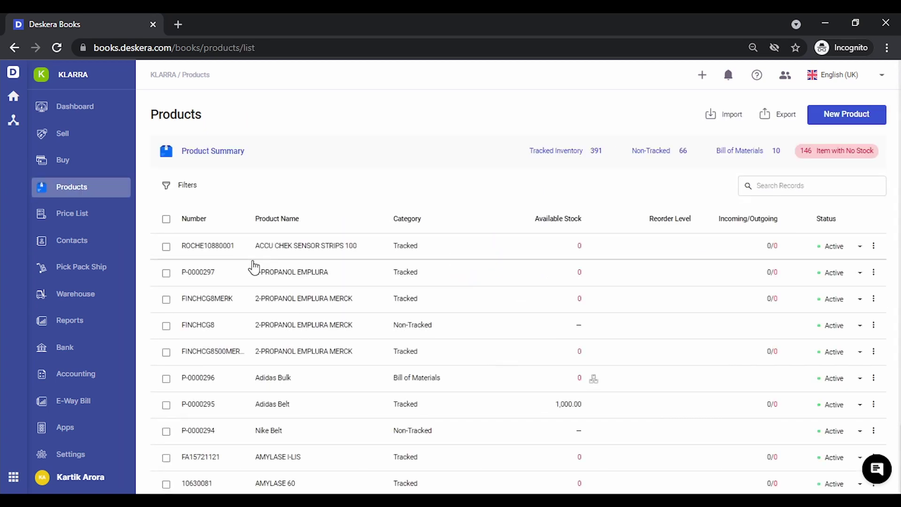
pyautogui.scroll(-1, 303, 276)
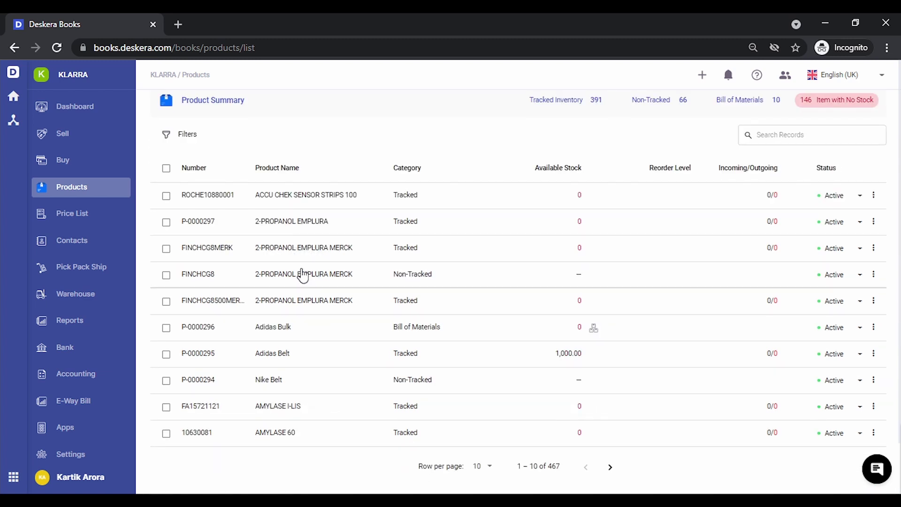
pyautogui.click(296, 441)
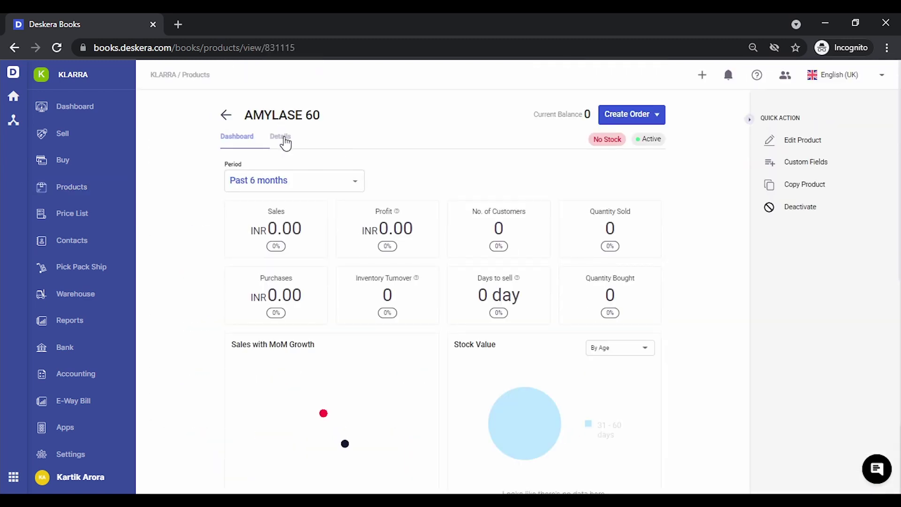
pyautogui.click(284, 141)
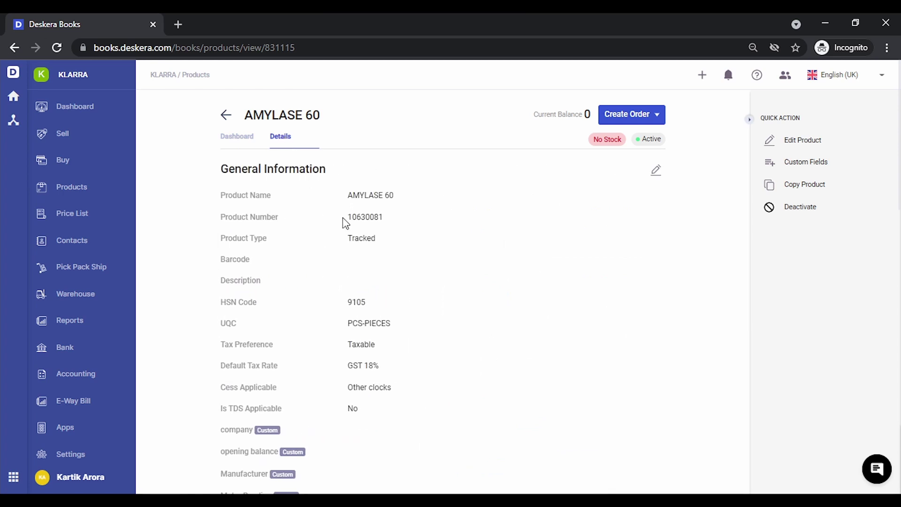
pyautogui.doubleClick(380, 220)
# - Start a BOM Products import, upload bomproduct_ind_template.xlsx and continue to Mapping Data
pyautogui.click(227, 125)
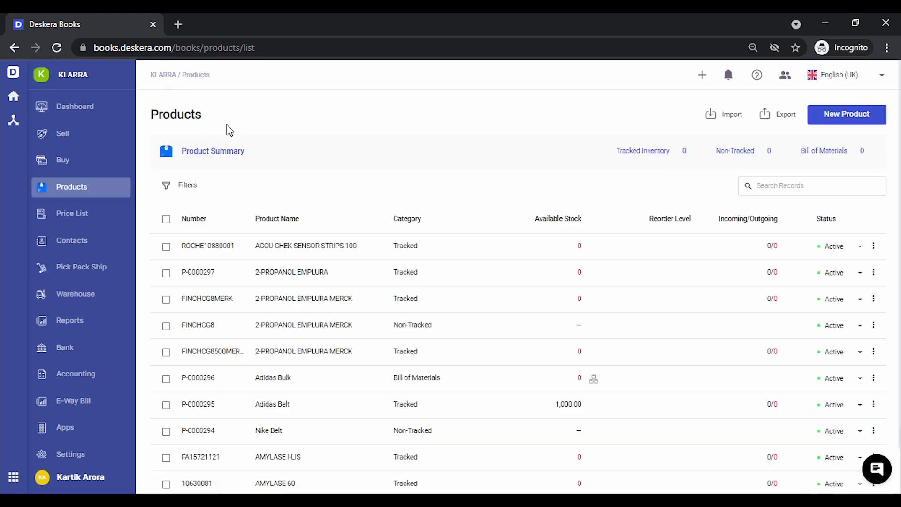
pyautogui.click(725, 118)
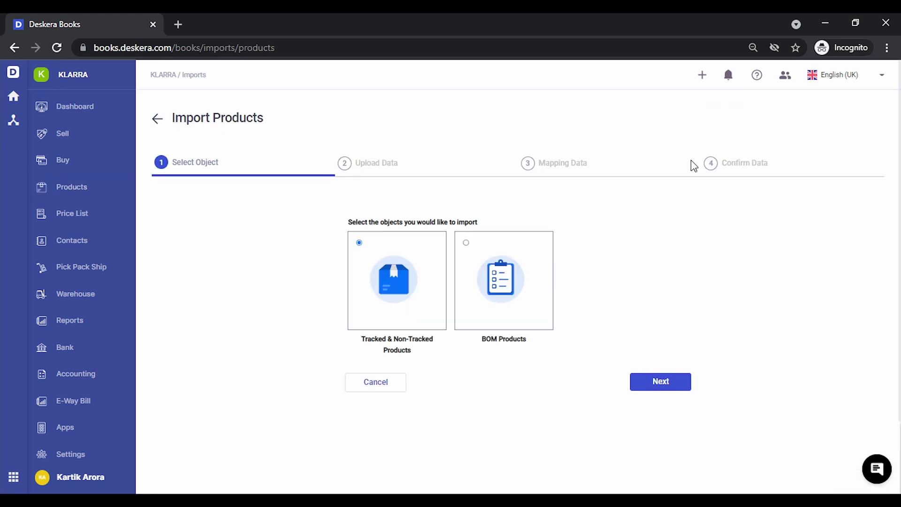
pyautogui.click(521, 281)
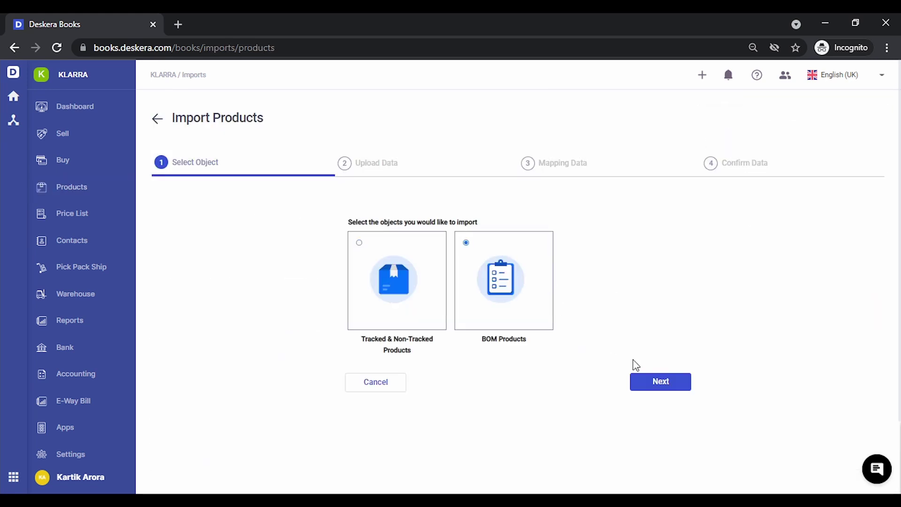
pyautogui.click(662, 382)
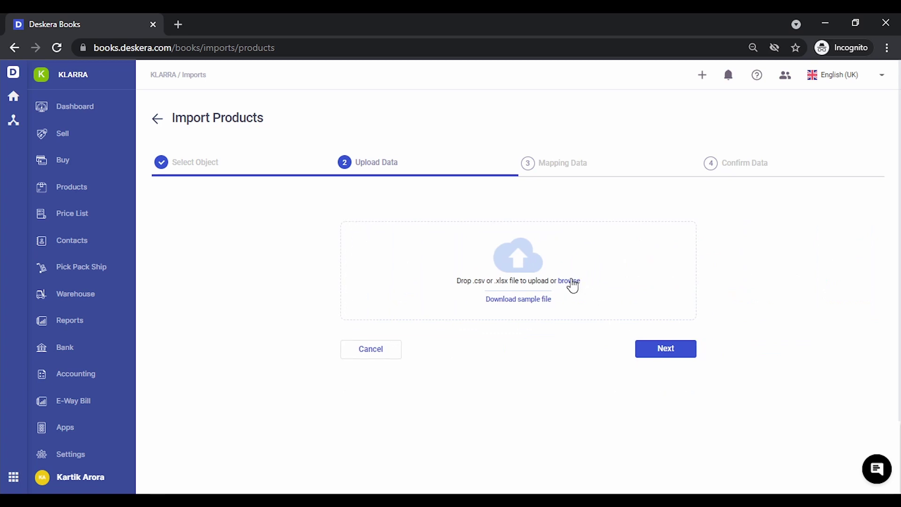
pyautogui.click(578, 277)
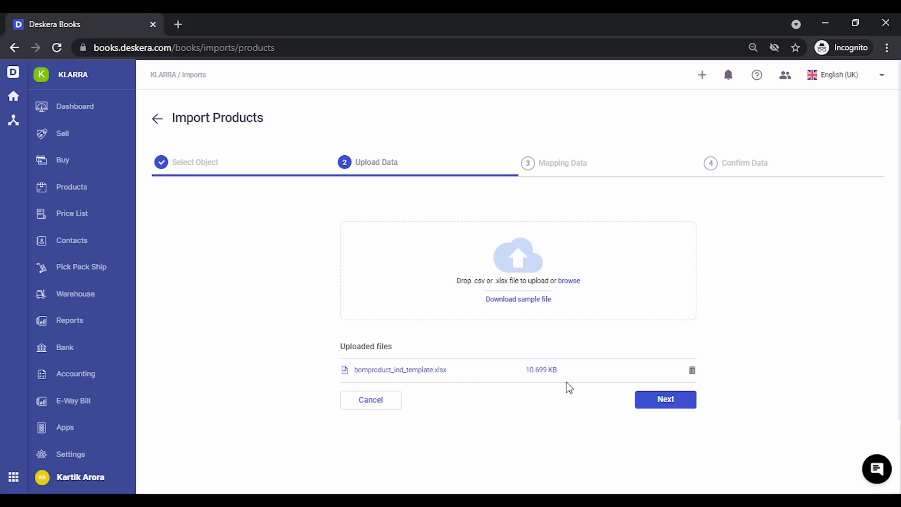
pyautogui.click(666, 401)
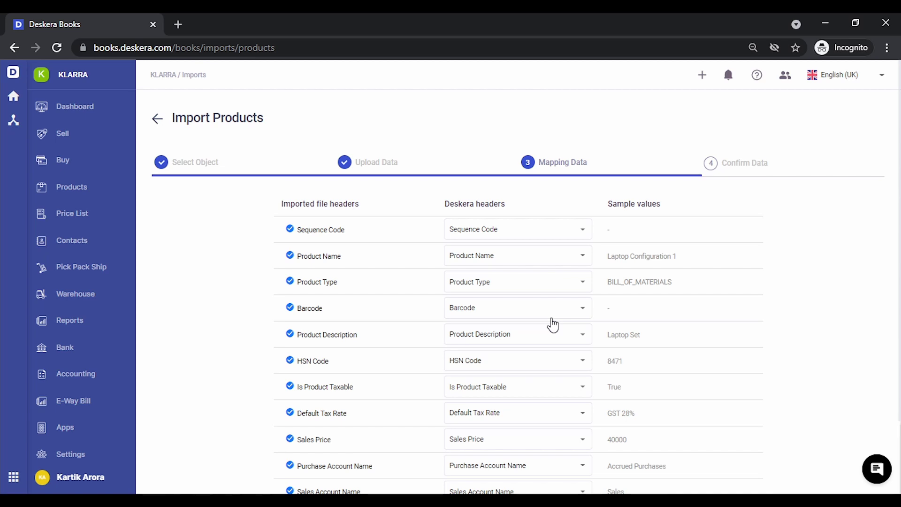
# - Scroll through the mapped headers down to Component Product ID, Quantity and Purchase Return Account Name
pyautogui.scroll(-10, 552, 324)
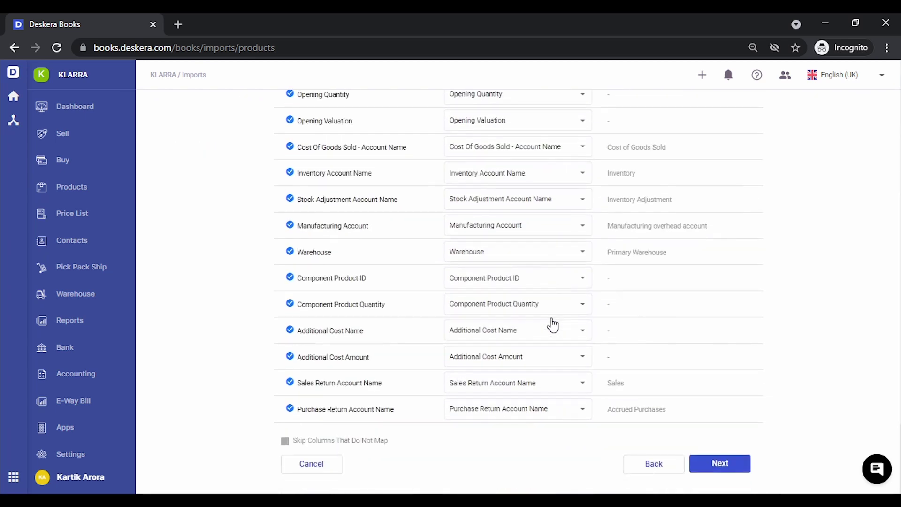
# - Confirm the Laptop Configuration 1 preview with its component rows and submit the import
pyautogui.click(738, 469)
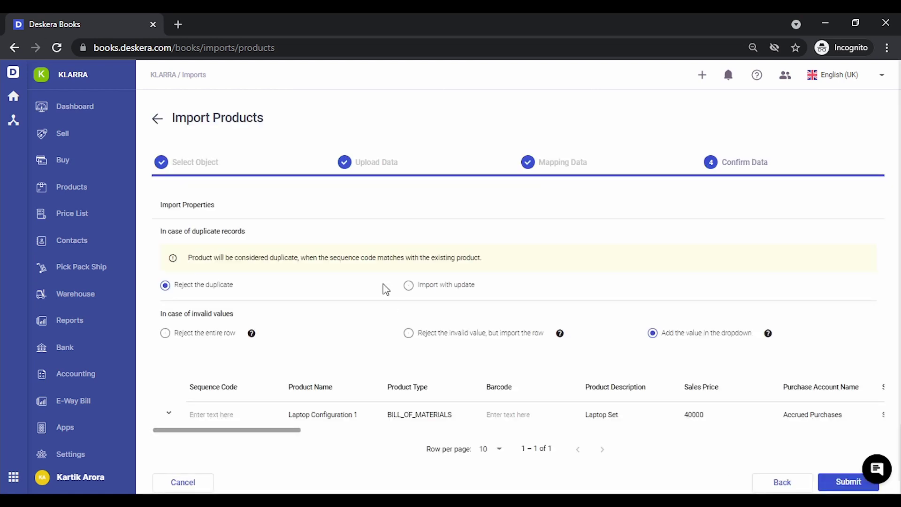
pyautogui.scroll(-1, 386, 288)
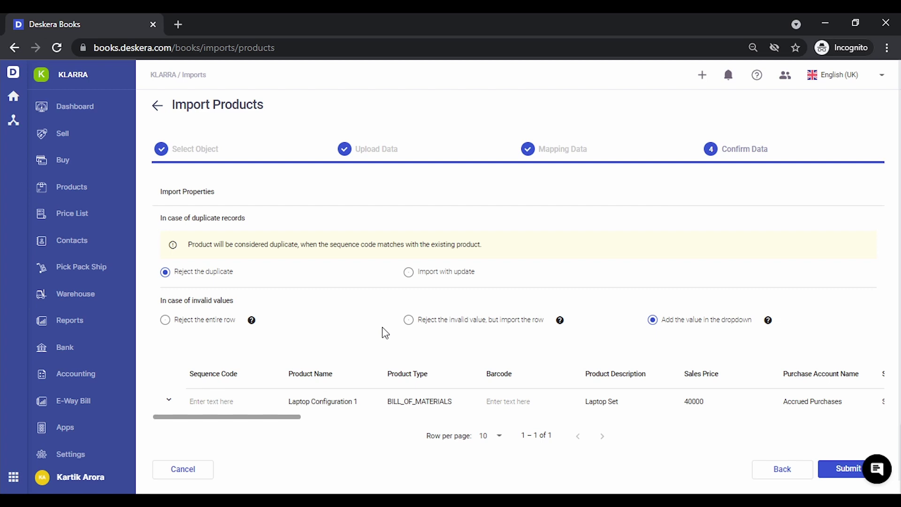
pyautogui.click(169, 403)
pyautogui.scroll(-2, 385, 328)
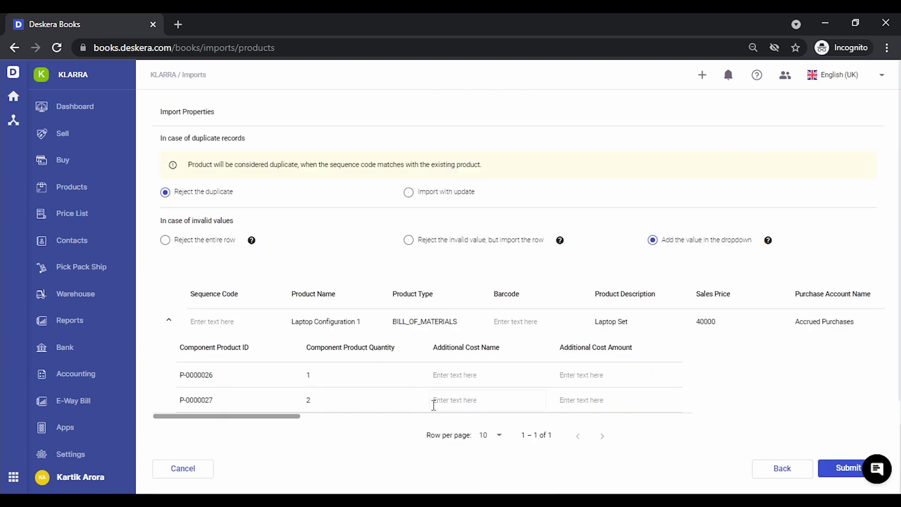
pyautogui.hscroll(10, 533, 375)
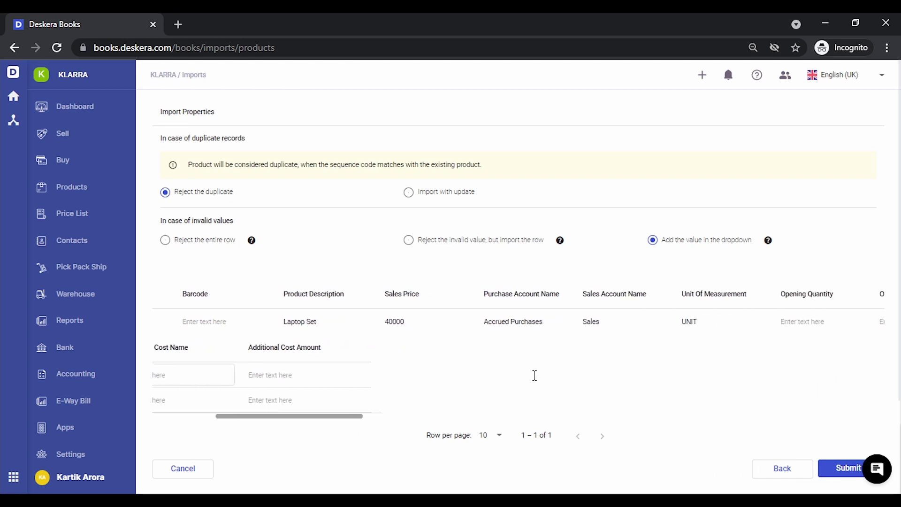
pyautogui.hscroll(2, 534, 376)
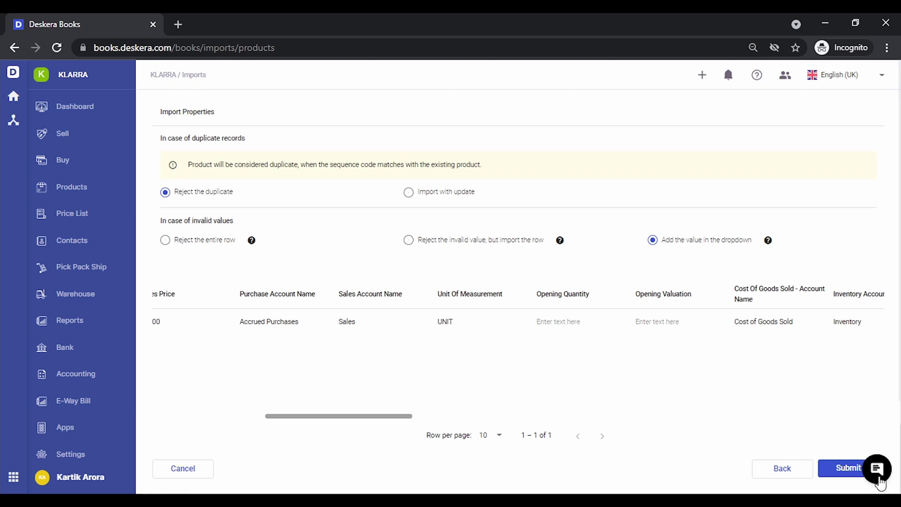
pyautogui.click(827, 471)
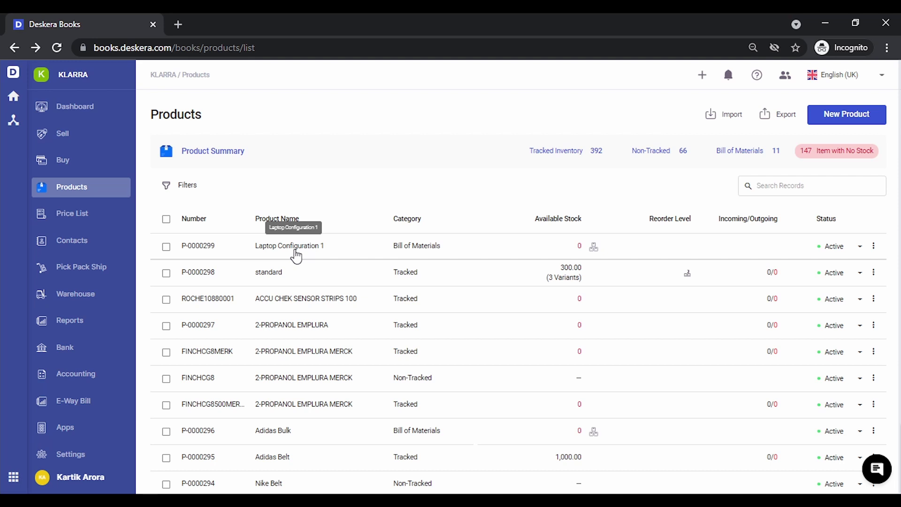
# - Verify Laptop Configuration 1's bill of materials: Wireless Mouse - Logitech ×1 and Wireless Mouse - HP ×2
pyautogui.click(166, 247)
pyautogui.click(246, 184)
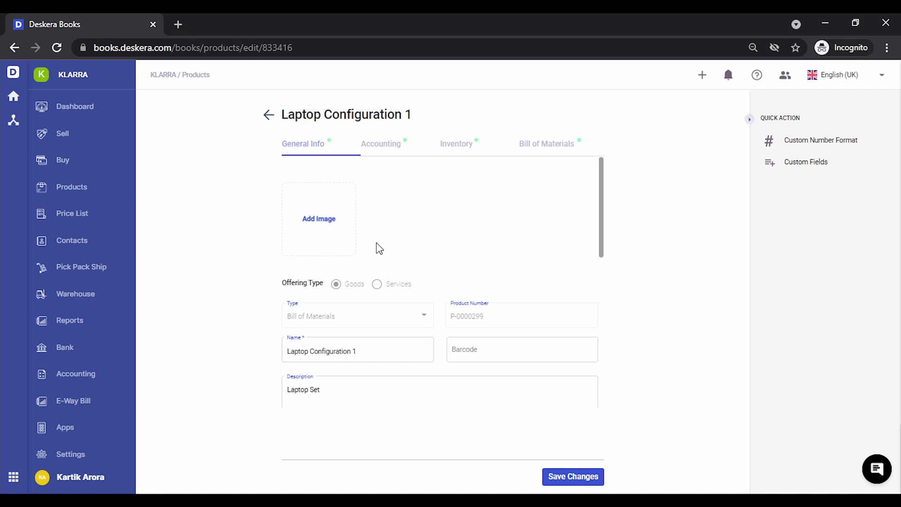
pyautogui.click(538, 151)
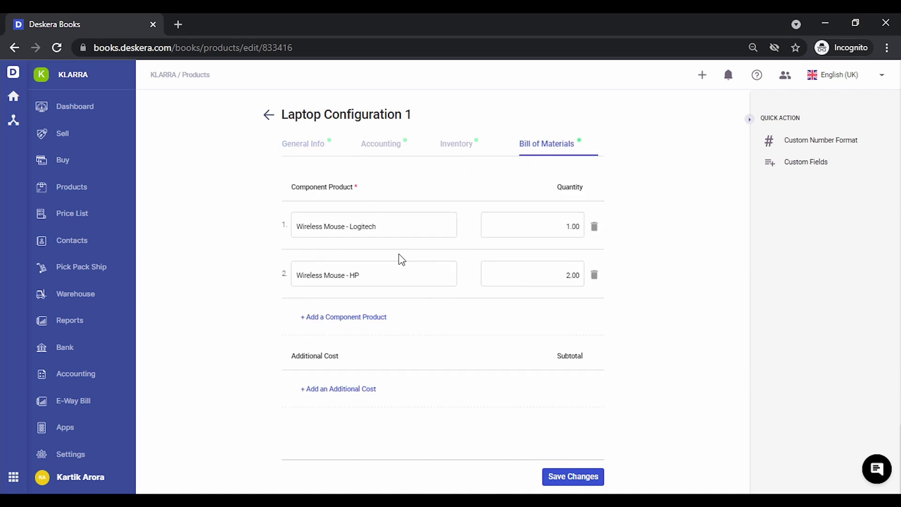
pyautogui.click(268, 115)
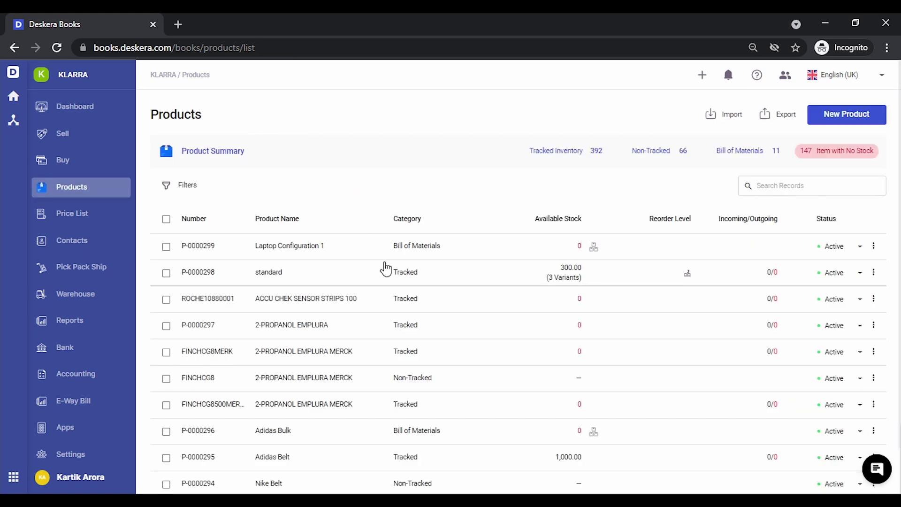